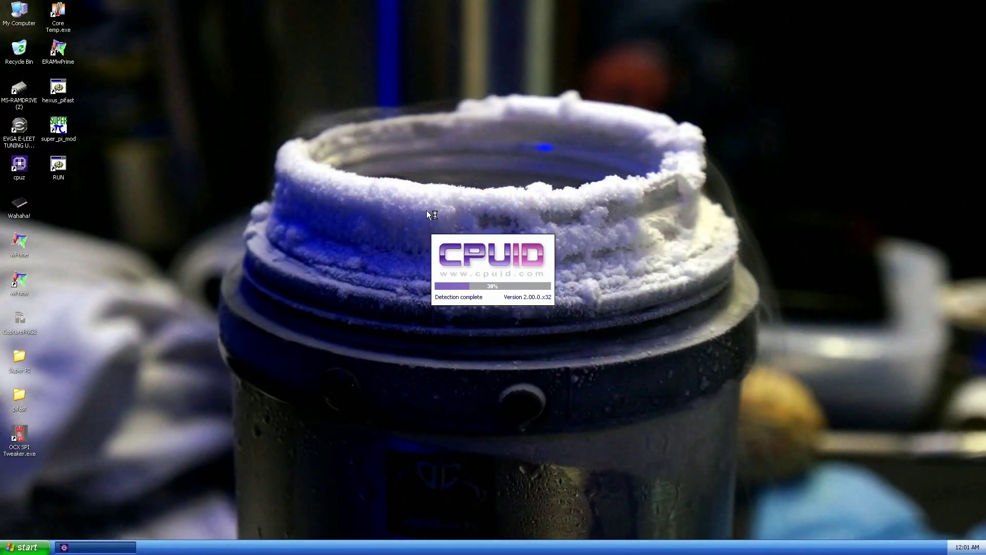
Place the CPU-Z window clear of the desktop centre, beside the shortcut icons
drag(372, 115, 303, 65)
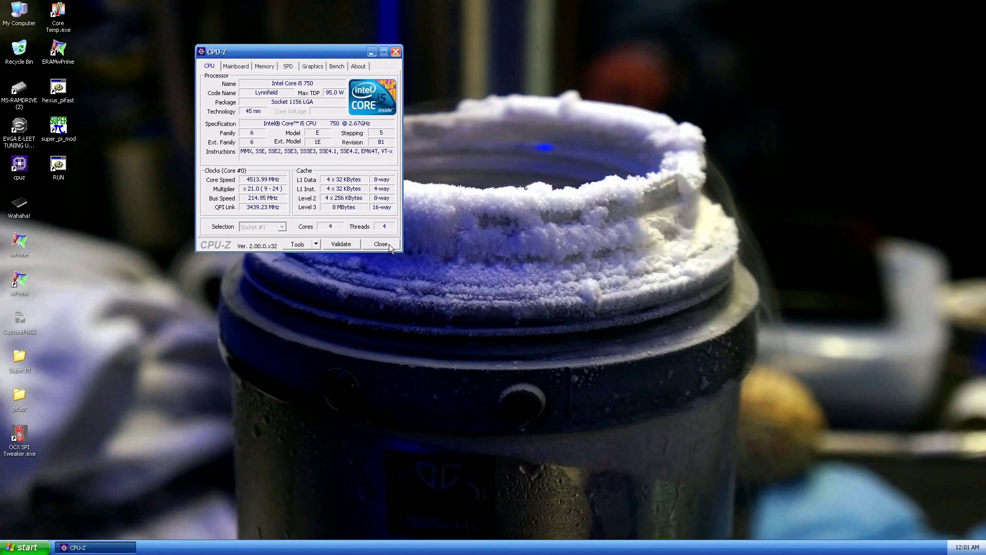
drag(271, 49, 183, 23)
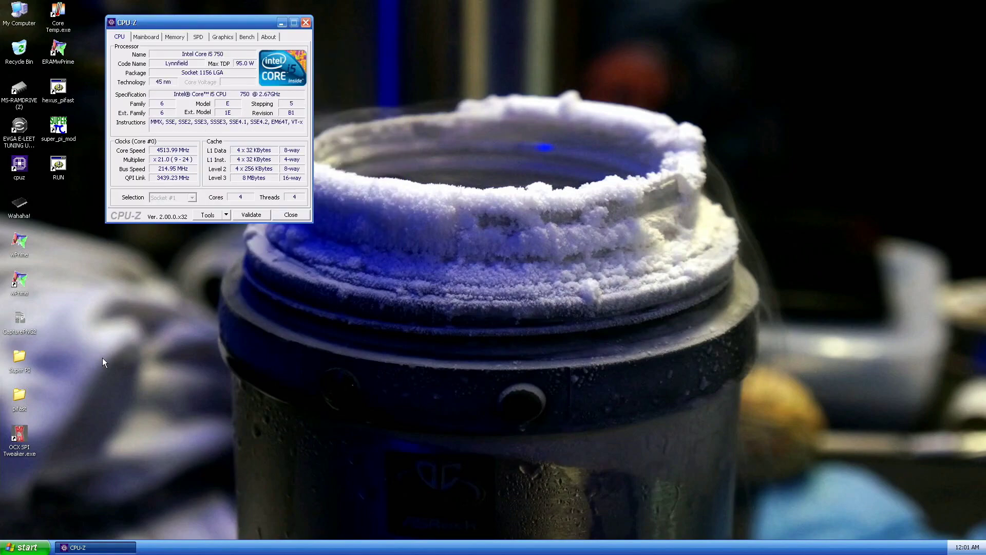
Open the EVGA E-LEET Tuning Utility, raise the QPI clock to 220.0 and apply it
double_click(19, 150)
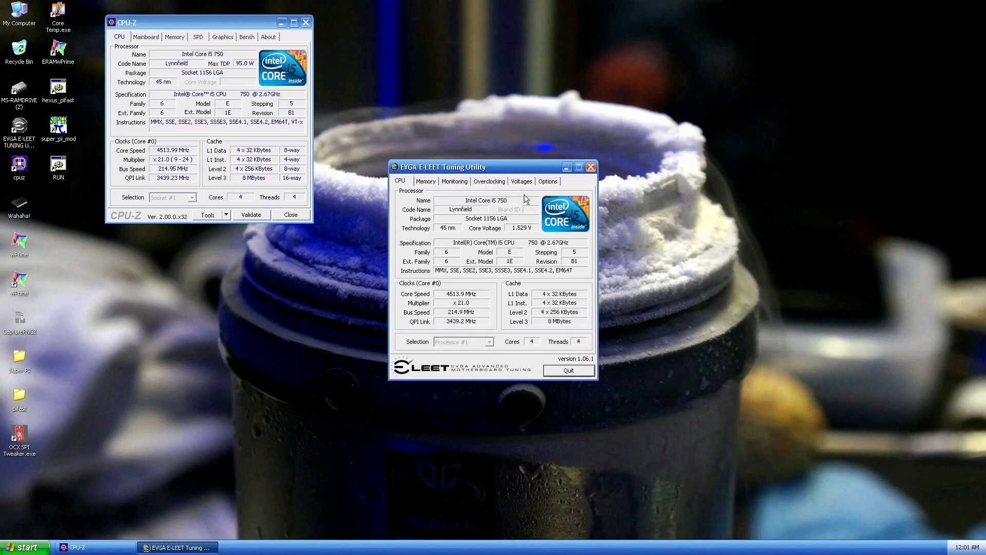
click(485, 181)
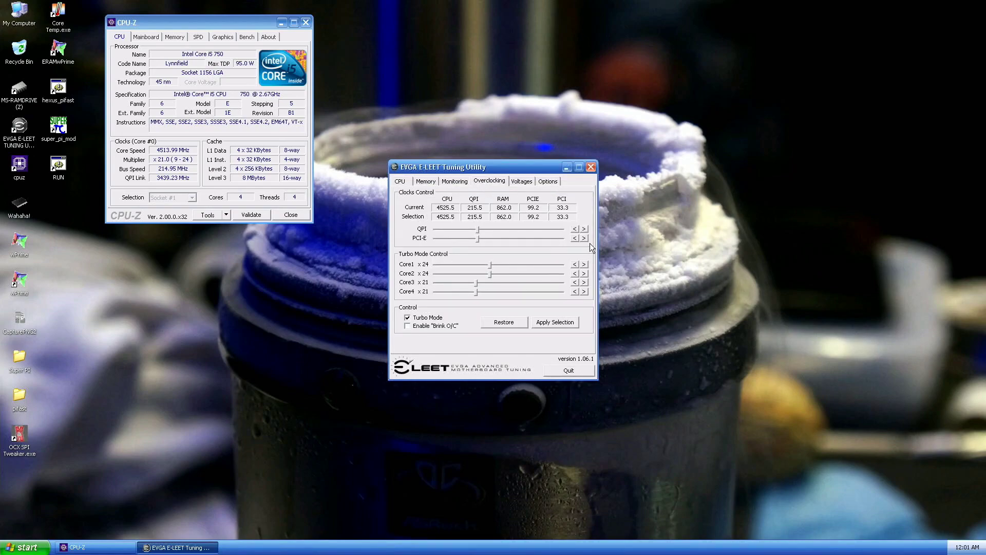
click(584, 229)
click(584, 229)
click(584, 229)
click(584, 229)
click(584, 229)
click(562, 323)
Raise the QPI clock in two stages to 230.0, applying the selection after each stage
click(584, 229)
click(584, 229)
click(584, 229)
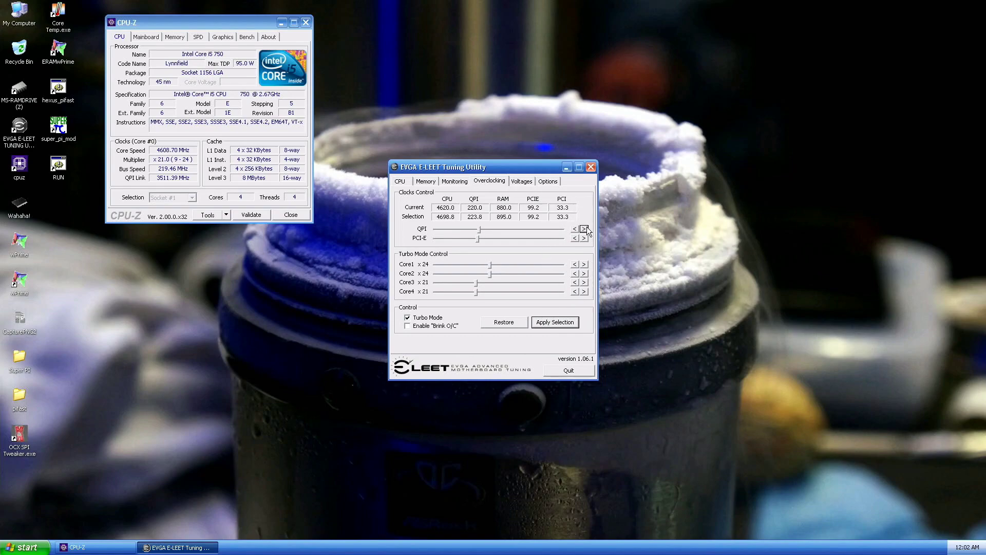
click(560, 324)
click(584, 229)
click(585, 229)
click(584, 228)
click(584, 229)
click(563, 319)
Close the tuning utility, check the memory details in CPU-Z and close CPU-Z
click(591, 167)
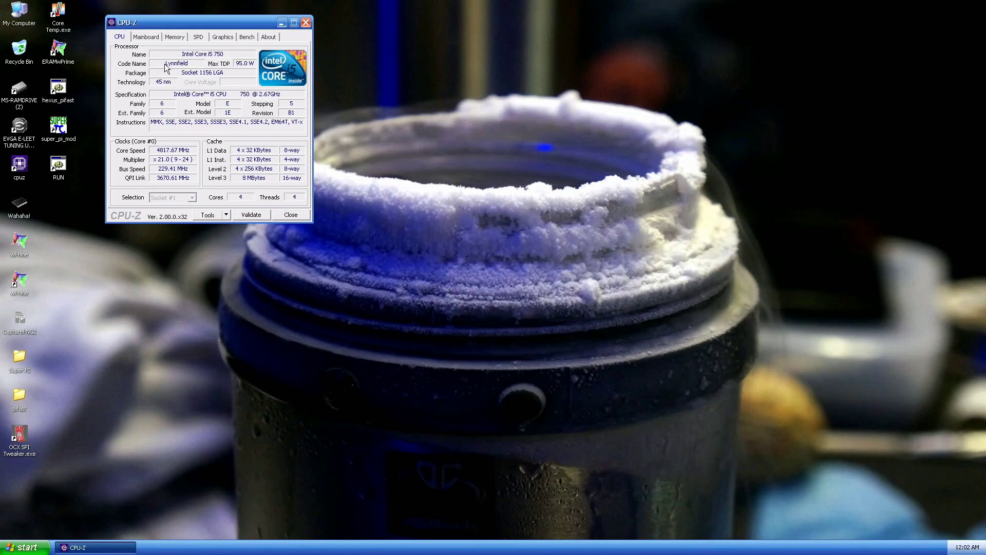
click(175, 37)
click(291, 216)
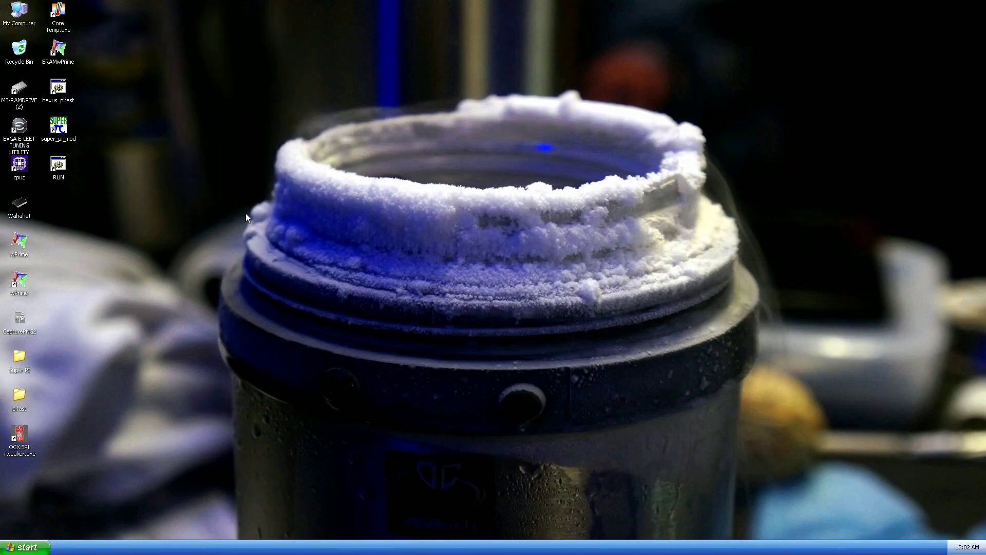
Open wPrime, save a thread count of 4 and run the 32M benchmark
double_click(20, 245)
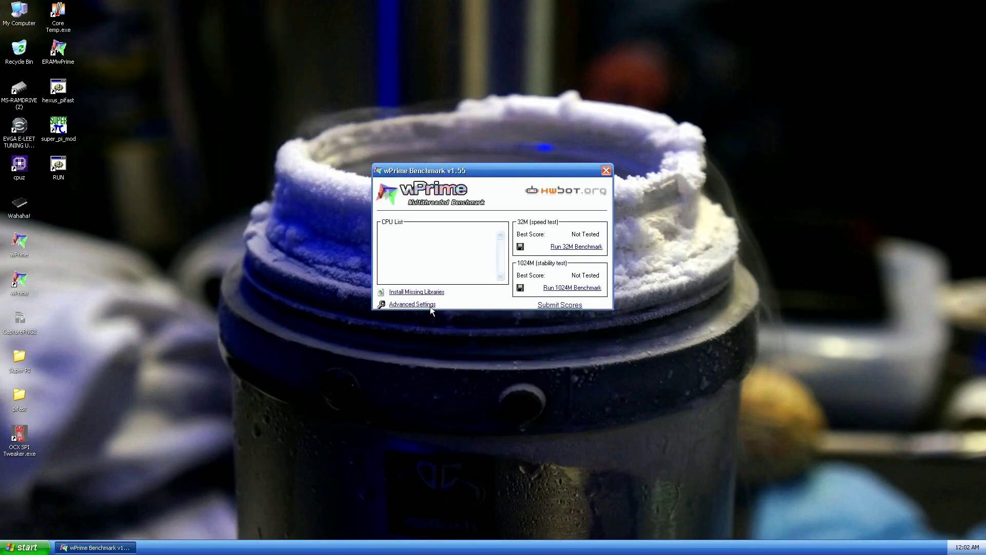
click(426, 305)
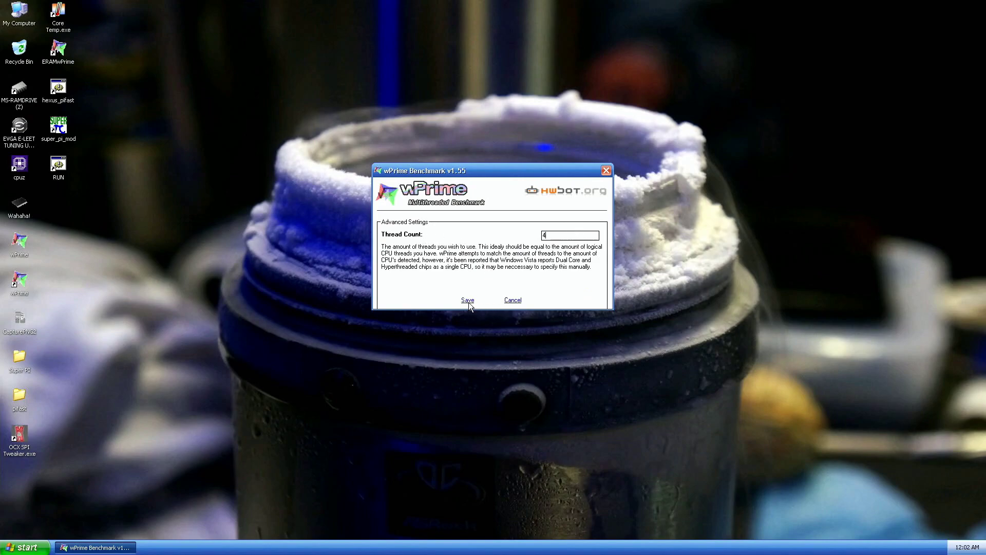
click(468, 301)
click(576, 248)
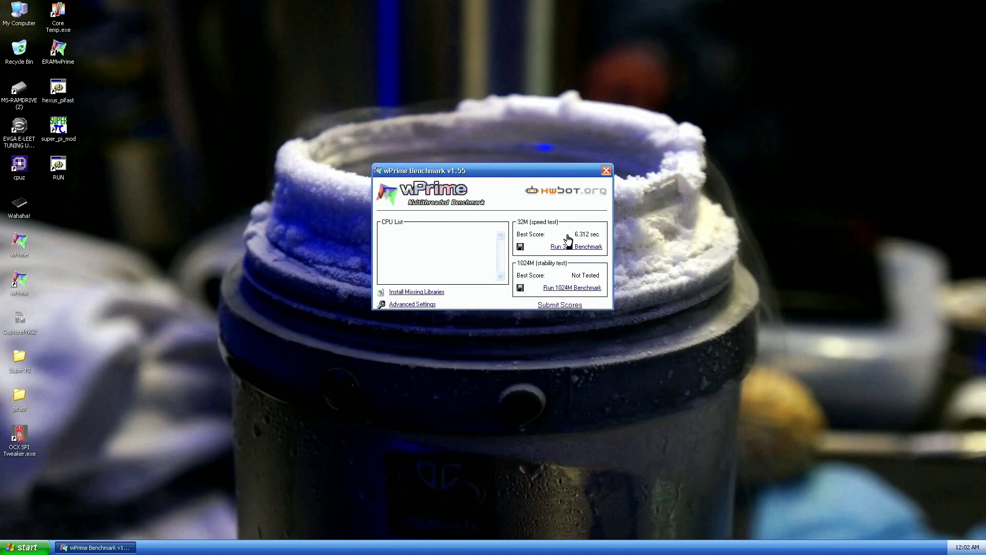
drag(489, 170, 366, 20)
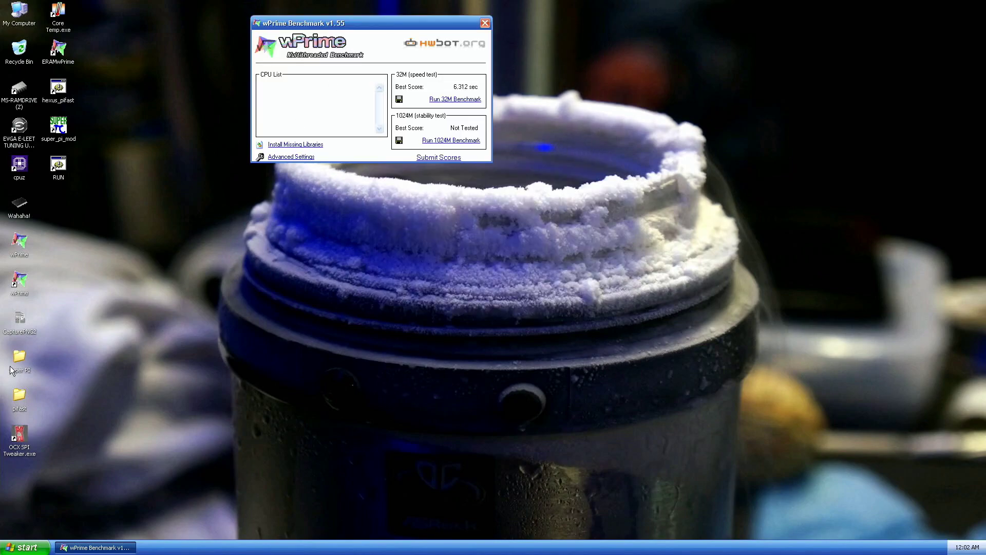
Reopen the E-LEET overclocking controls, raise the QPI clock by five increments and apply it
double_click(20, 131)
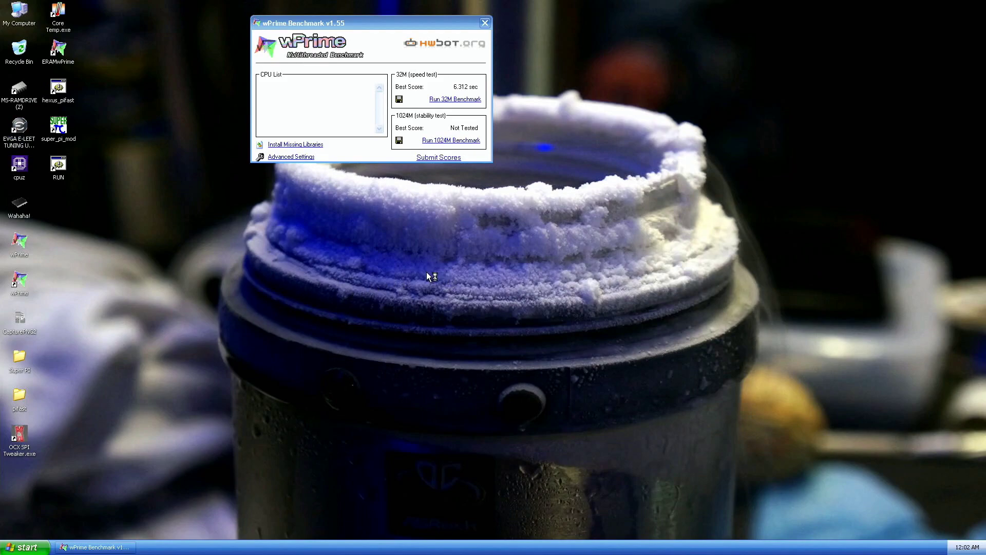
click(489, 181)
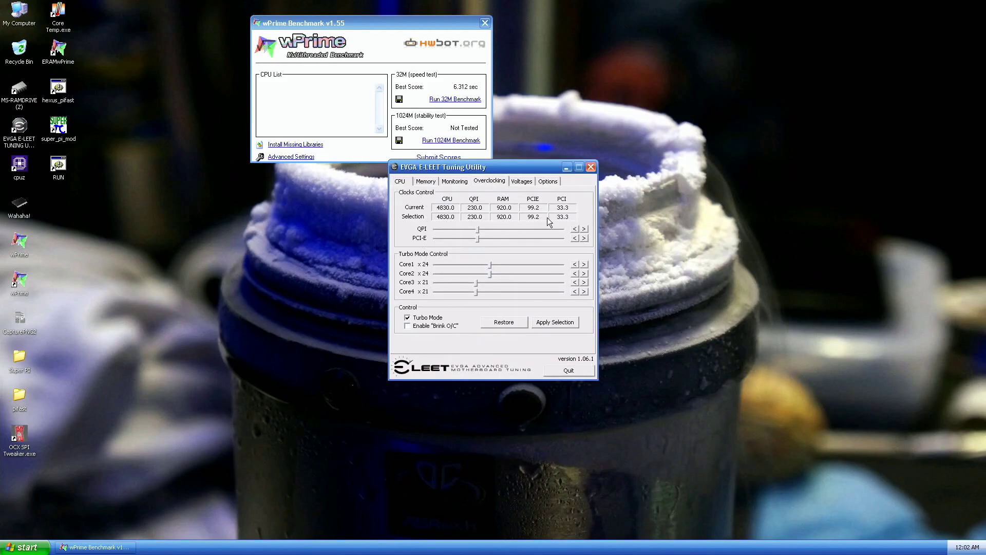
click(584, 228)
click(584, 229)
click(584, 229)
click(584, 229)
click(584, 229)
click(559, 322)
Raise the QPI clock to 240.0, apply it, check the core speed and close the tuning utility
click(584, 229)
click(584, 229)
click(584, 229)
click(584, 229)
click(584, 230)
click(561, 324)
click(403, 183)
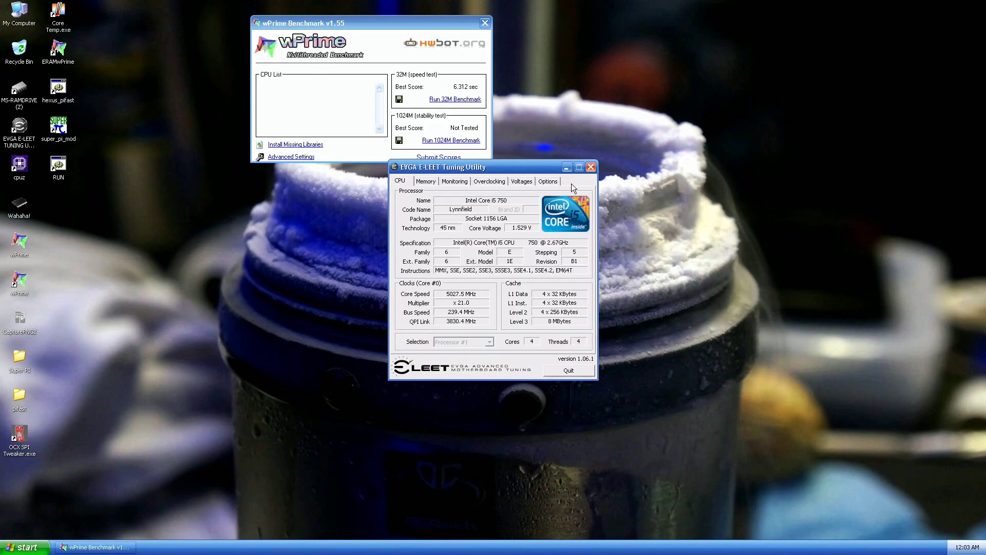
click(591, 167)
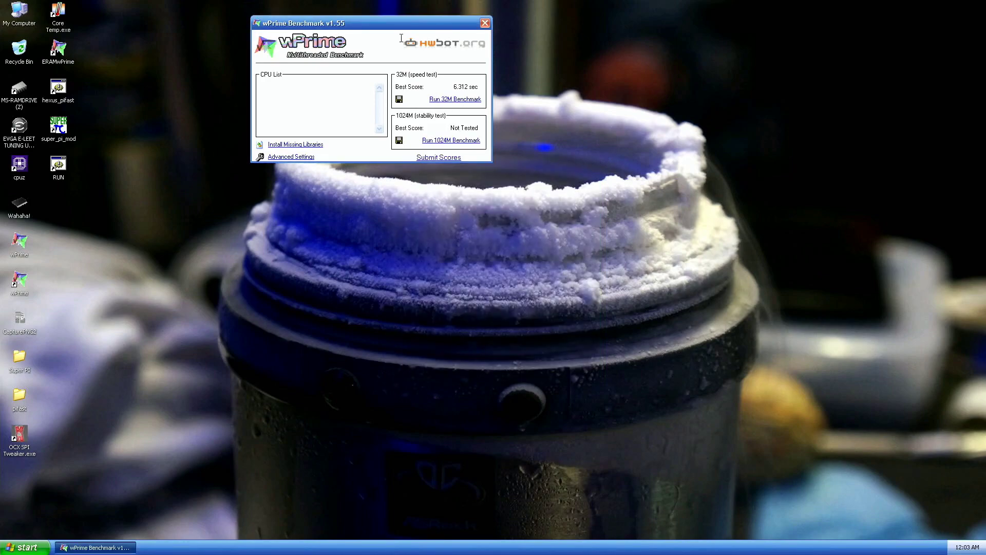
Move the wPrime window aside and run the 32M benchmark again
drag(414, 23, 566, 27)
click(584, 103)
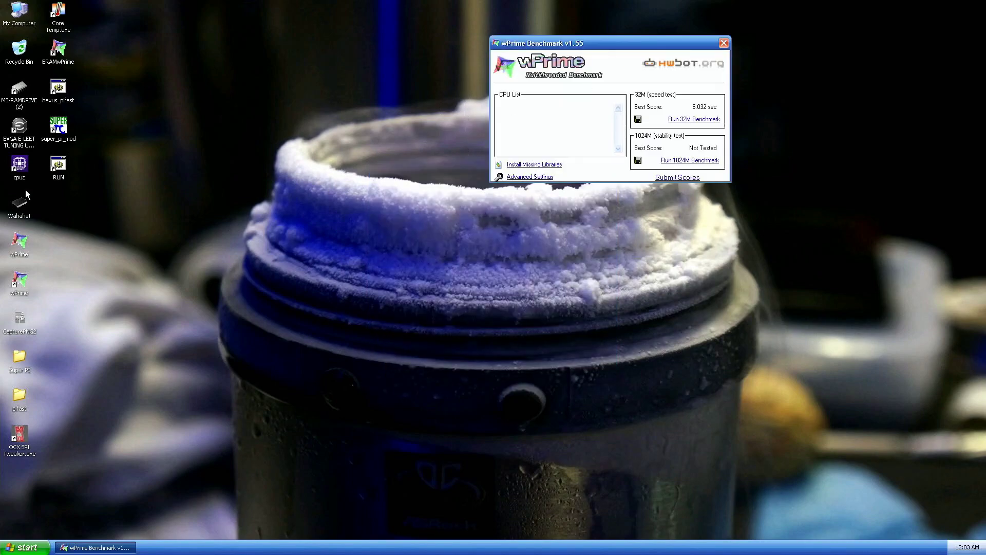
Open the E-LEET overclocking controls, raise the QPI clock by seven increments and apply it
double_click(25, 136)
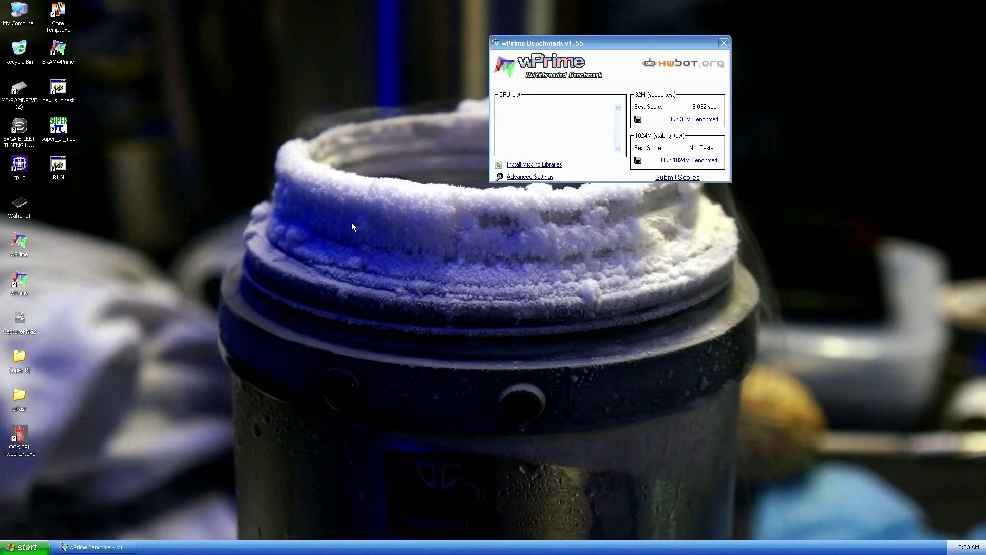
click(489, 181)
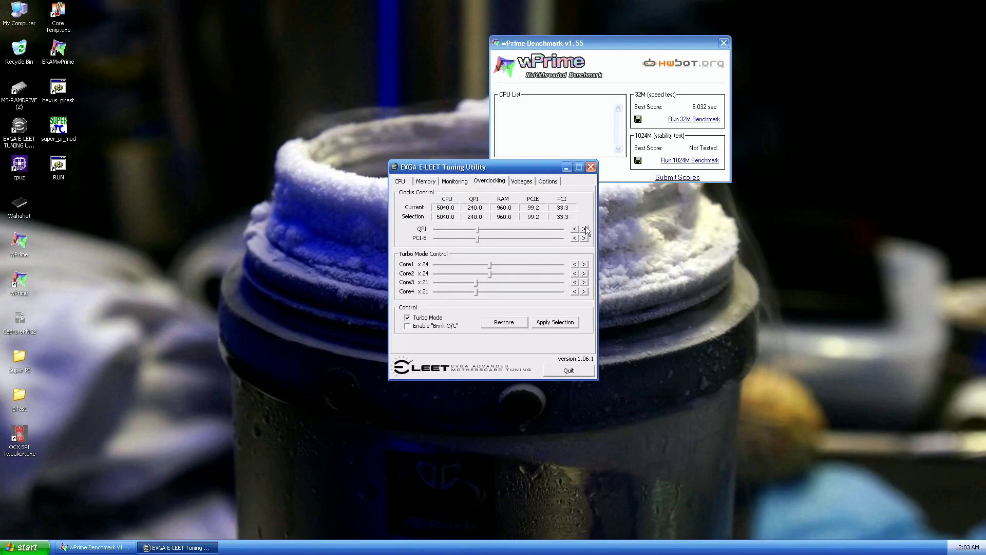
click(584, 229)
click(584, 229)
click(585, 229)
click(584, 229)
click(584, 229)
click(585, 229)
click(584, 229)
click(560, 323)
Raise the QPI clock by another seven increments and apply the selection
click(584, 229)
click(584, 229)
click(584, 229)
click(584, 229)
click(584, 229)
click(584, 229)
click(584, 229)
click(552, 324)
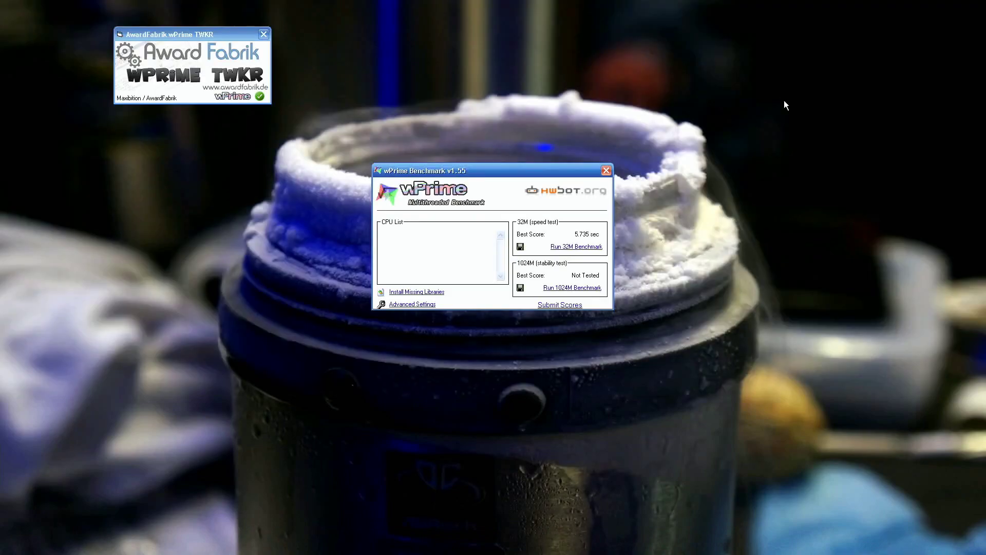
Open a second CPU-Z window showing memory details, place it below wPrime and capture the screen with CapturePNG2
double_click(18, 163)
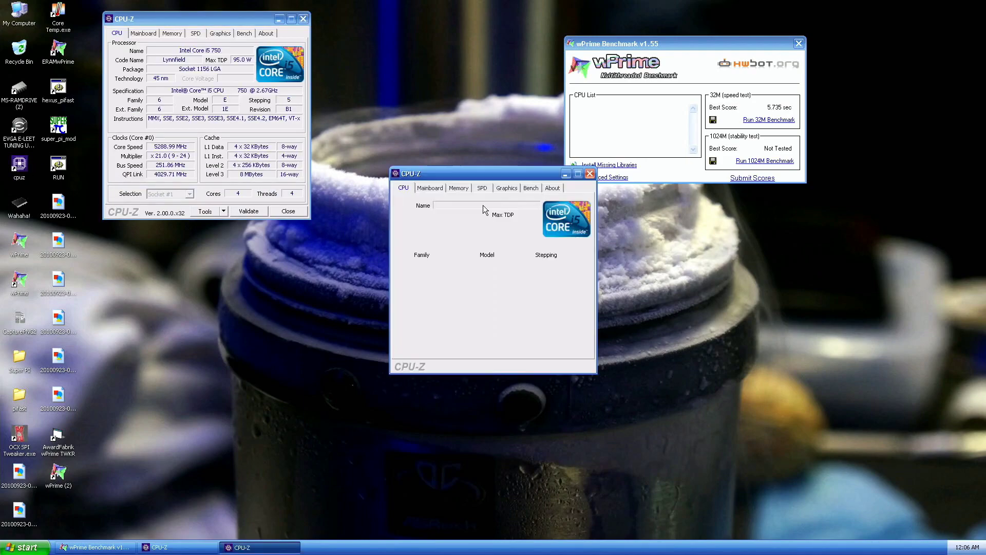
click(459, 188)
drag(476, 176, 643, 261)
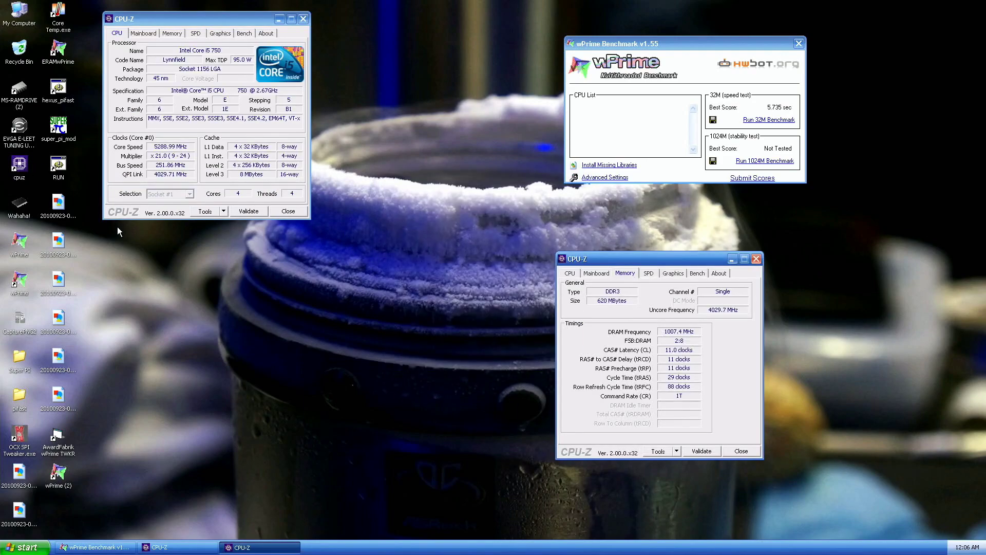
click(21, 321)
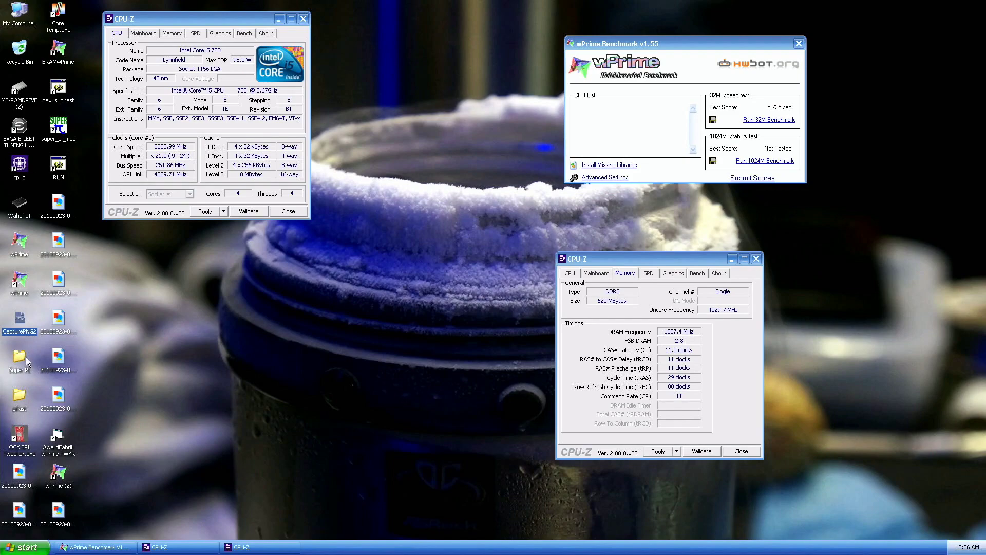
Open a third CPU-Z window and capture the screen again with CapturePNG2
double_click(20, 166)
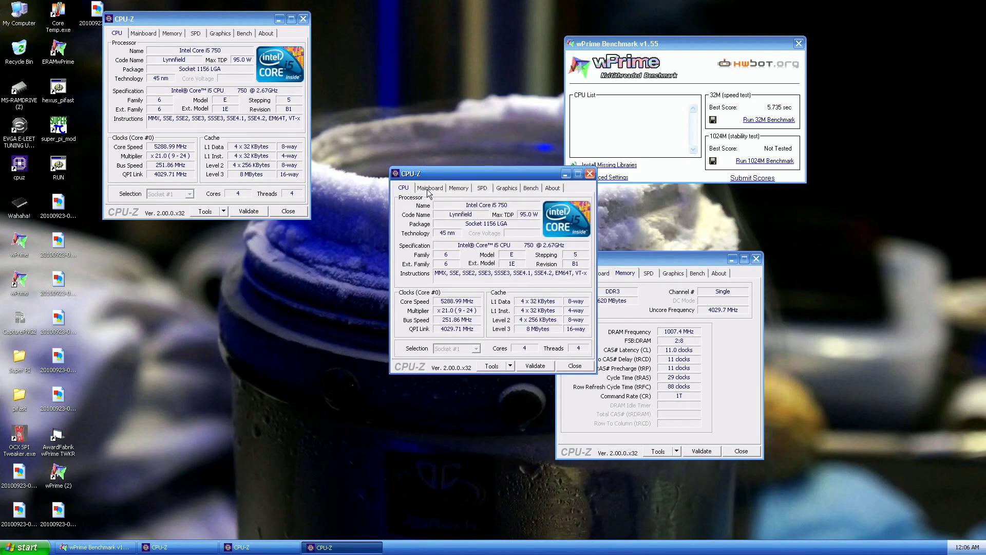
double_click(19, 324)
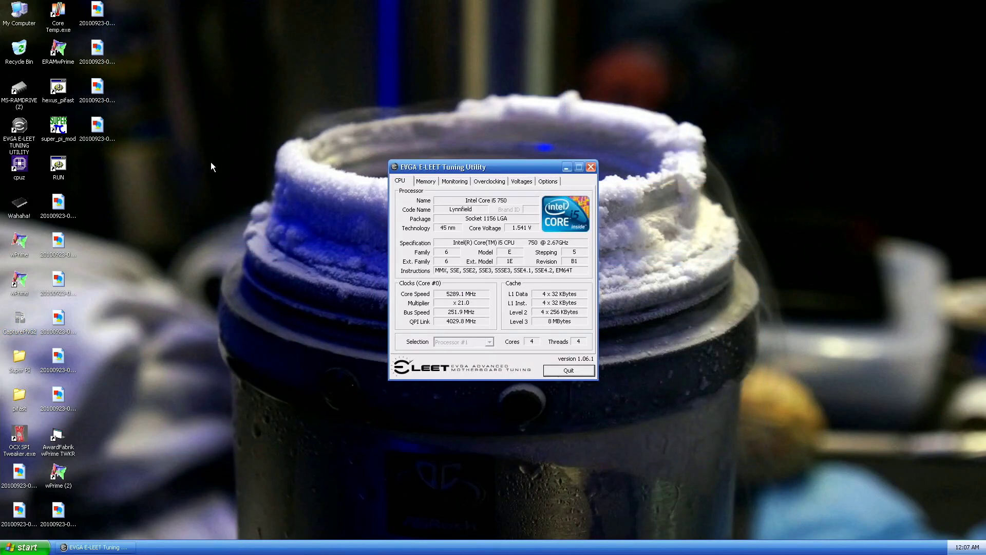
Lower the QPI clock in two stages to a bus speed of about 245 MHz, applying each stage
click(489, 180)
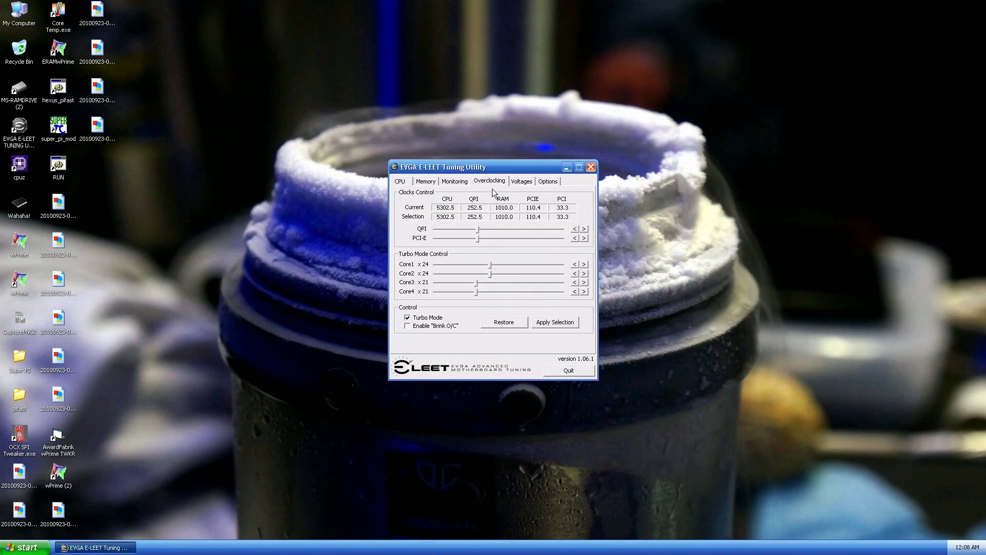
drag(476, 230, 473, 231)
click(553, 322)
click(575, 229)
click(575, 229)
click(562, 322)
Open wPrime (2), save its thread count setting and move its window aside
double_click(59, 476)
click(438, 307)
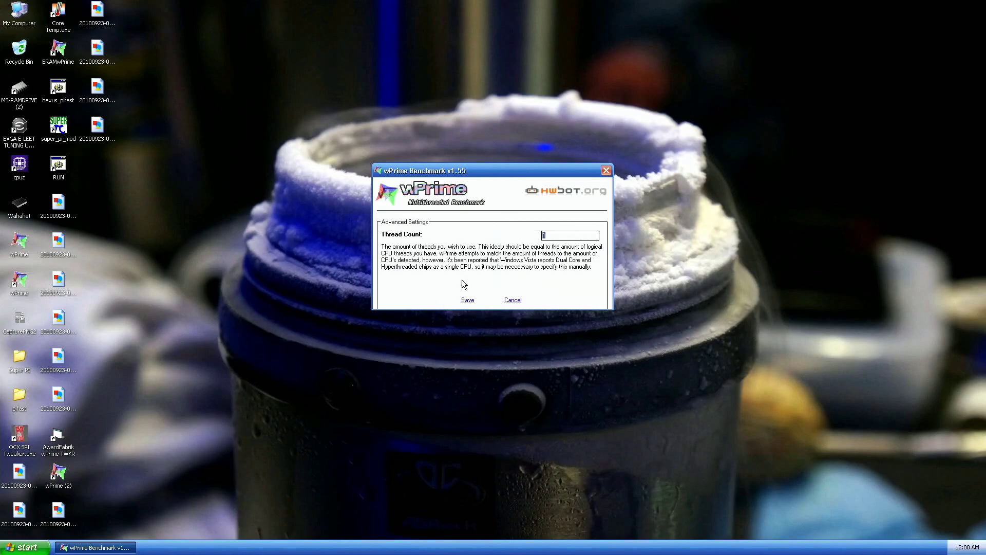
click(468, 300)
drag(539, 181, 693, 43)
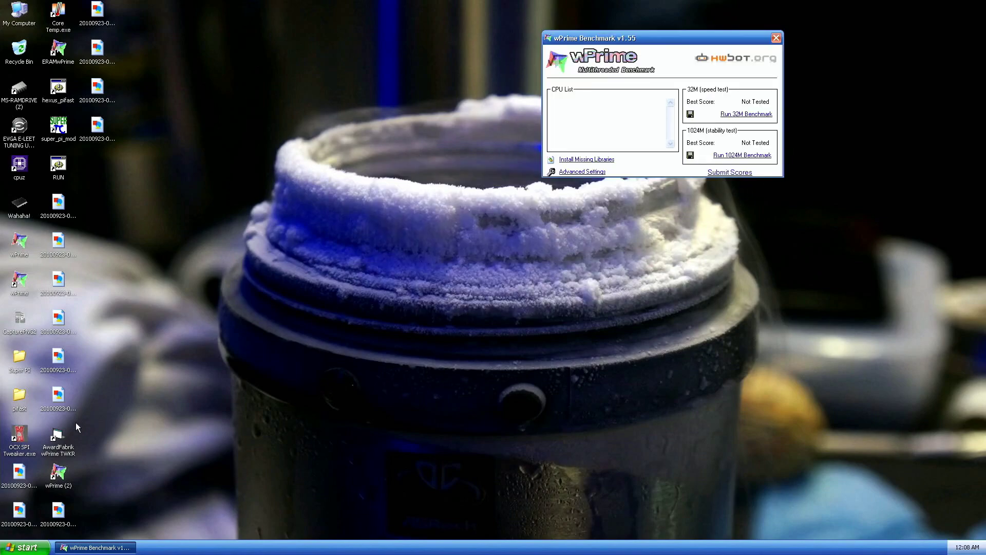
Launch AwardFabrik wPrime TWKR, place it opposite wPrime and run the 1024M benchmark
double_click(57, 436)
drag(450, 245, 213, 40)
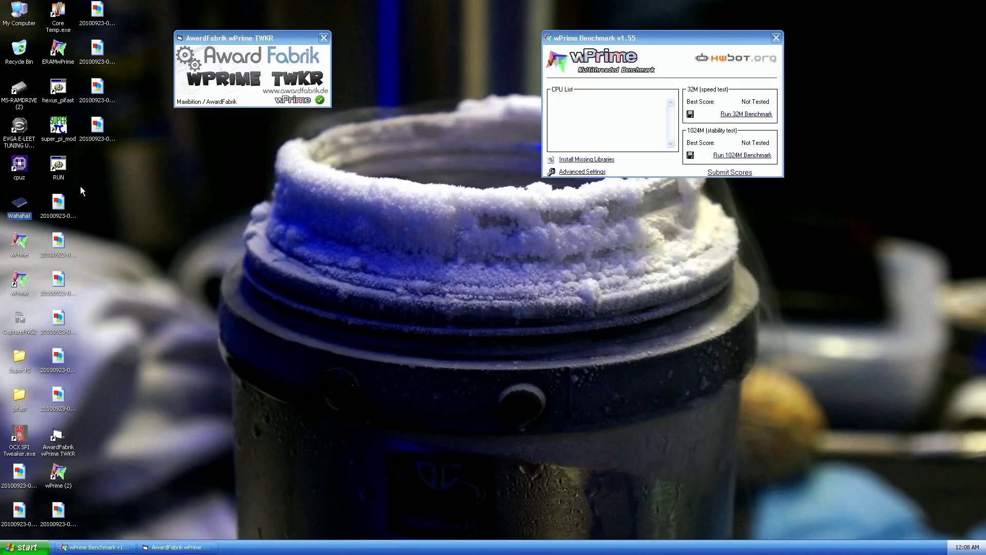
click(750, 155)
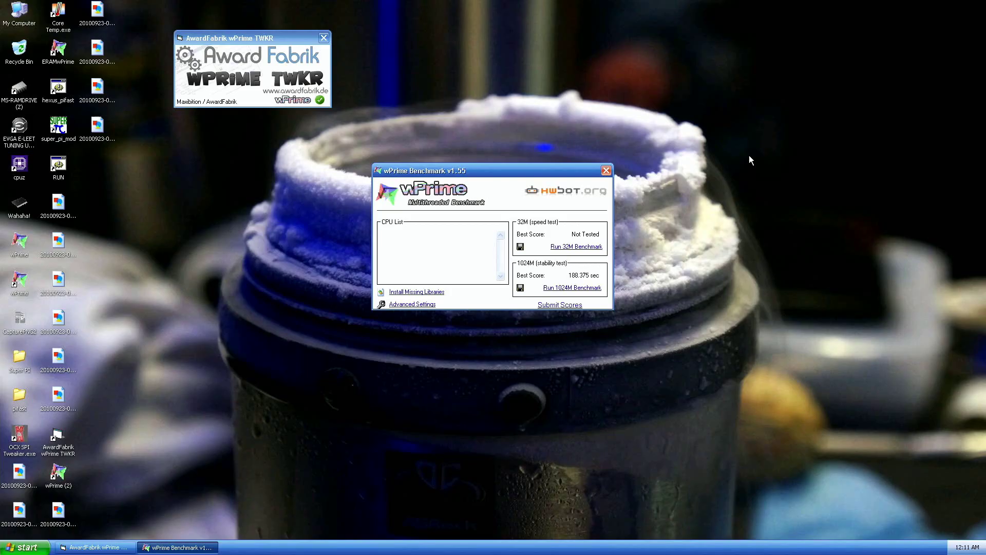
Move the finished wPrime window aside and place a CPU-Z window with processor details next to it
drag(610, 175, 779, 69)
double_click(19, 163)
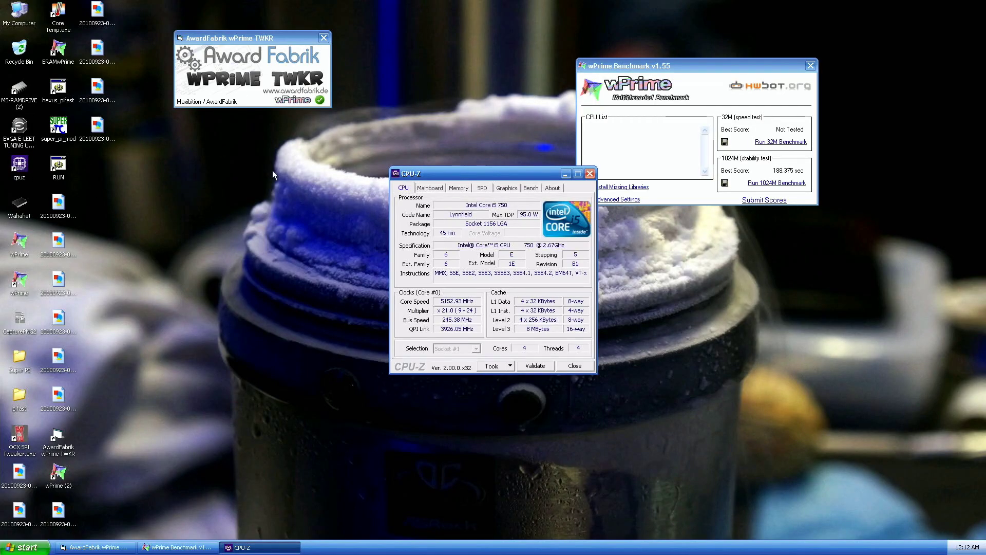
drag(476, 173, 243, 22)
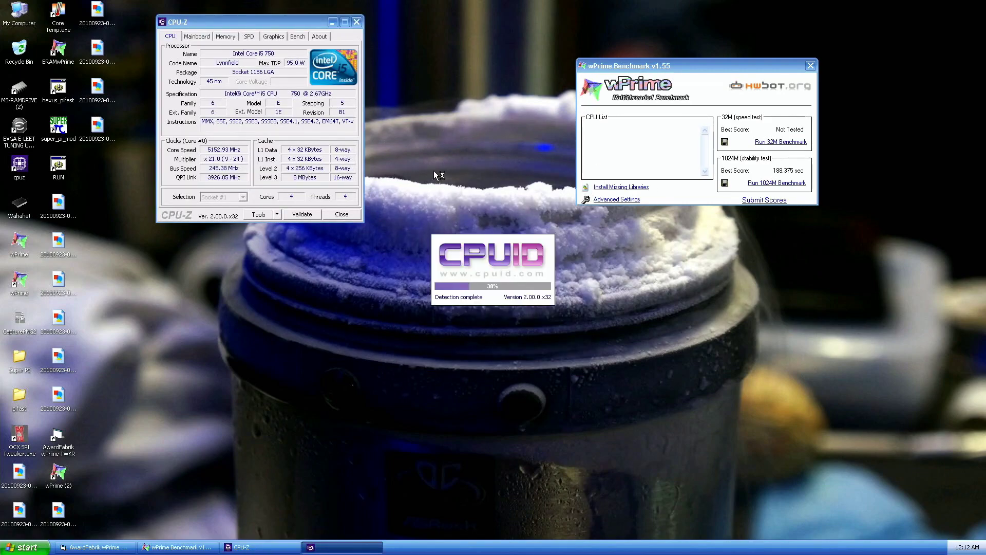
Show memory details in a second CPU-Z window below wPrime and capture the screen with CapturePNG2
click(457, 186)
drag(474, 172, 705, 255)
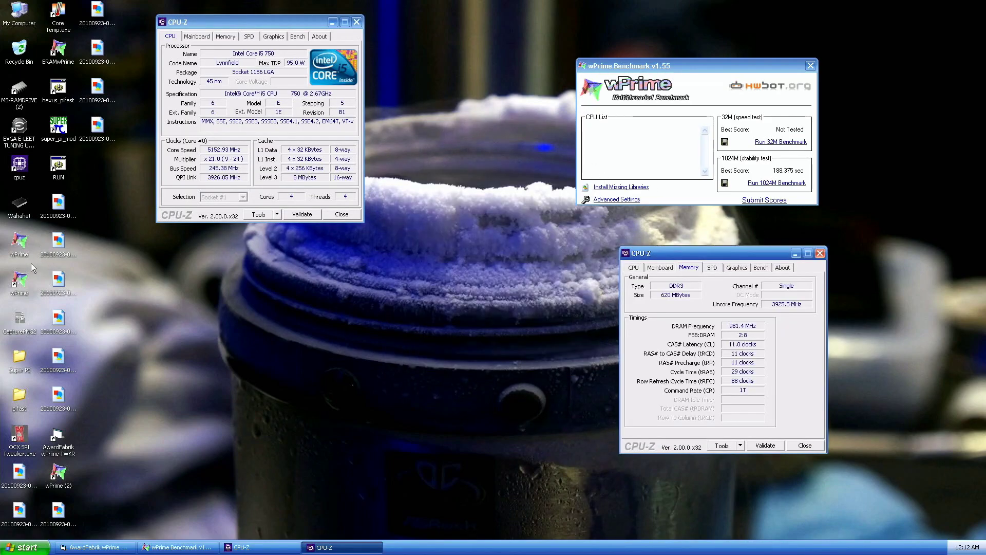
click(20, 330)
double_click(20, 329)
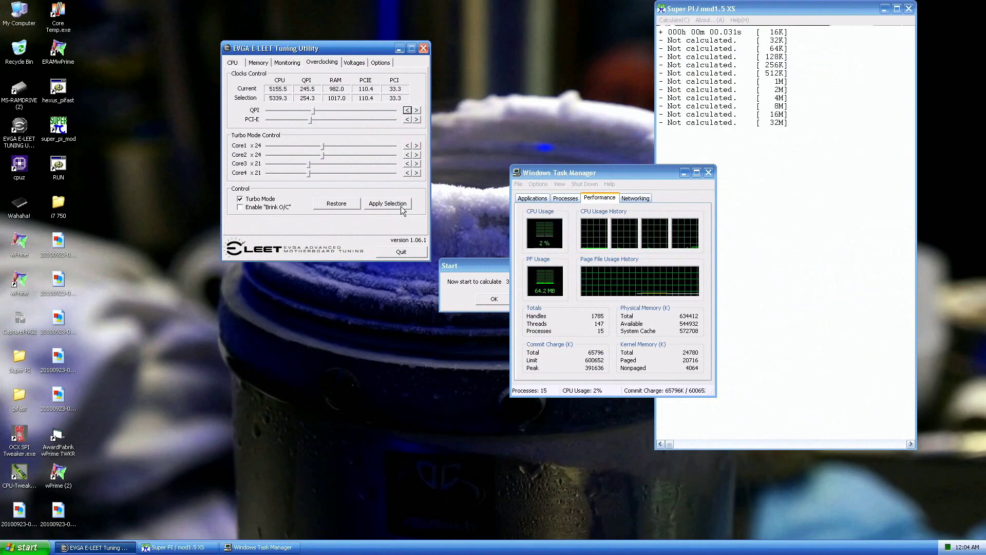
Apply the 254.3 QPI selection, then close the tuning utility and Windows Task Manager
click(393, 204)
click(423, 48)
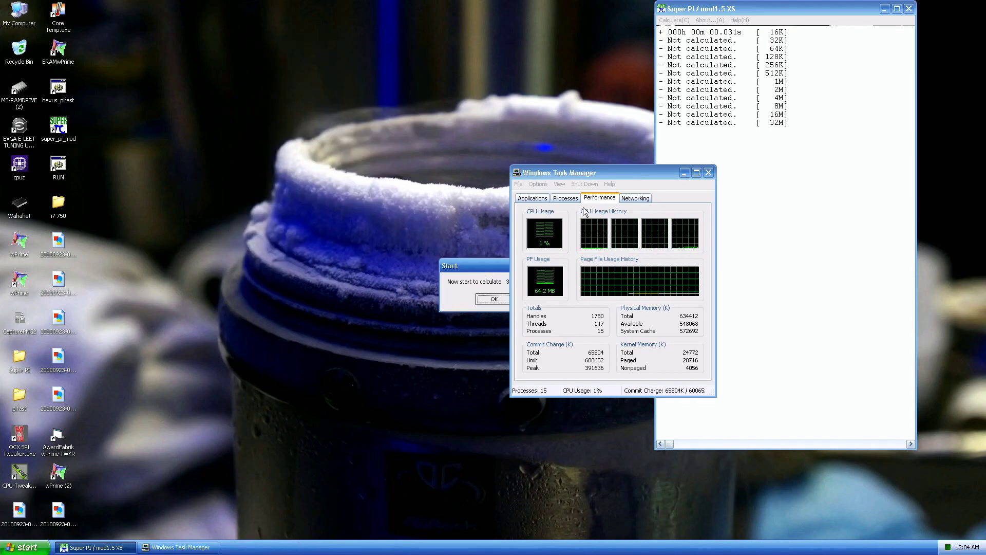
click(708, 173)
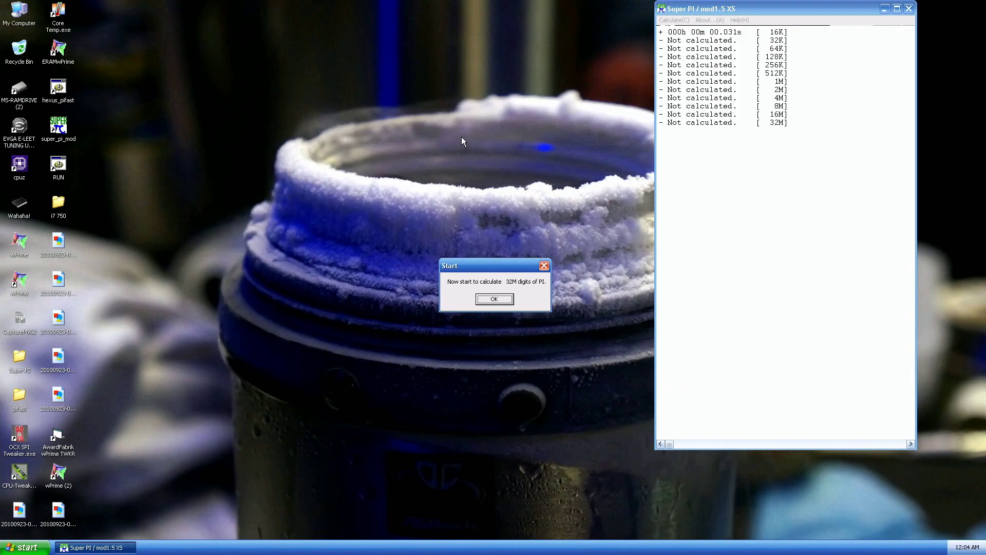
Run the 32M Super PI calculation and move the Finish dialog beside the loop times
key(Return)
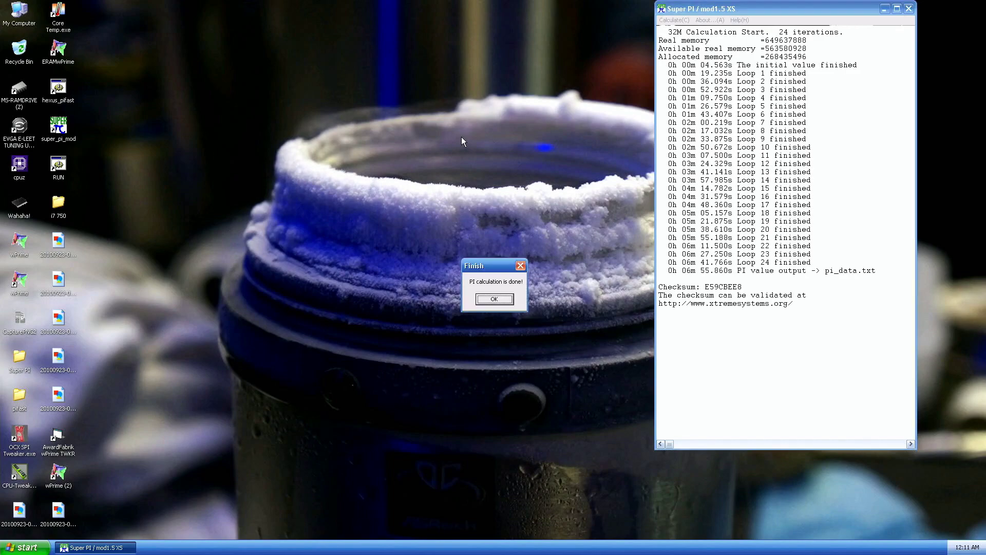
drag(488, 268, 841, 182)
Open CPU-Z windows for processor and memory details and capture the screen with CapturePNG2
double_click(19, 164)
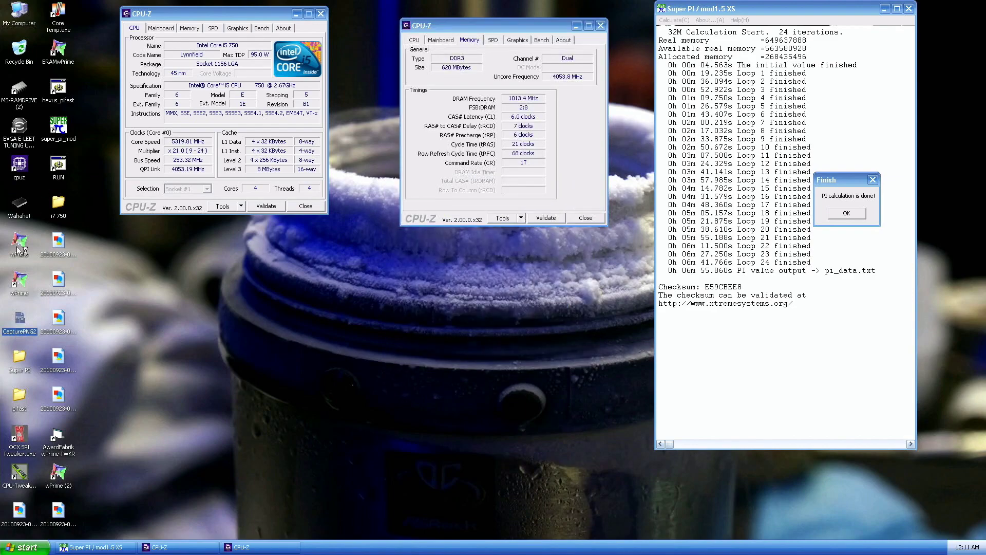
click(18, 328)
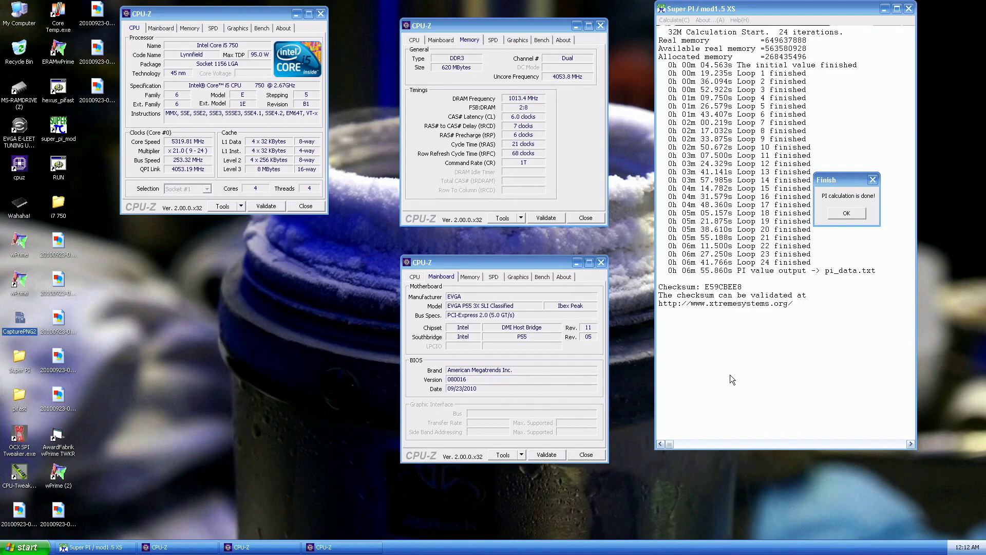
Move the Finish dialog clear of the Super PI loop text and take a screenshot
drag(842, 183, 864, 177)
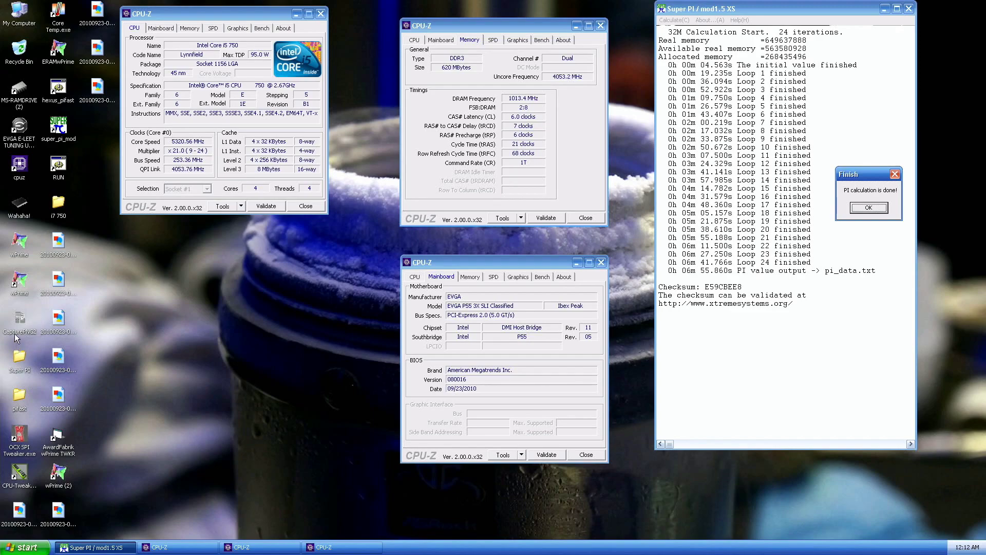
click(135, 332)
key(Print)
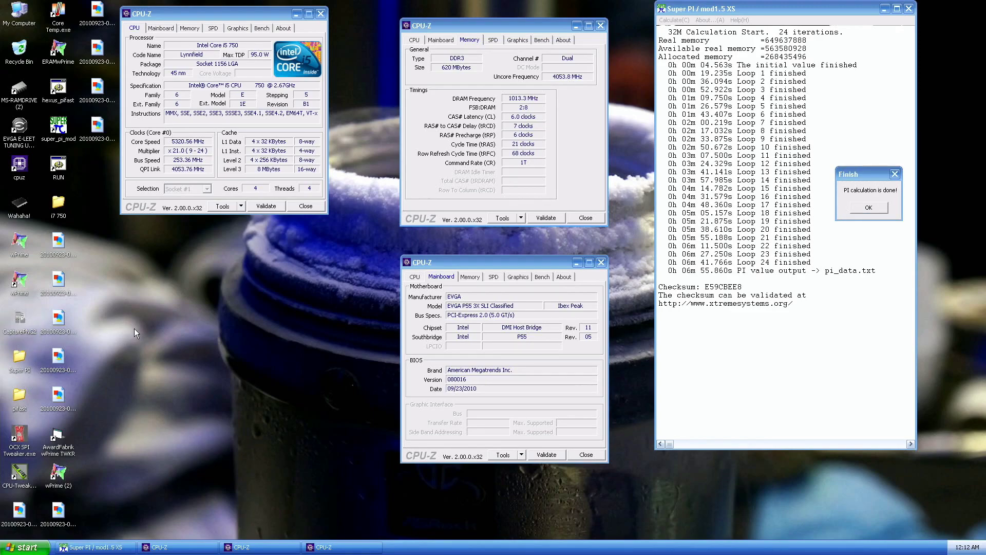